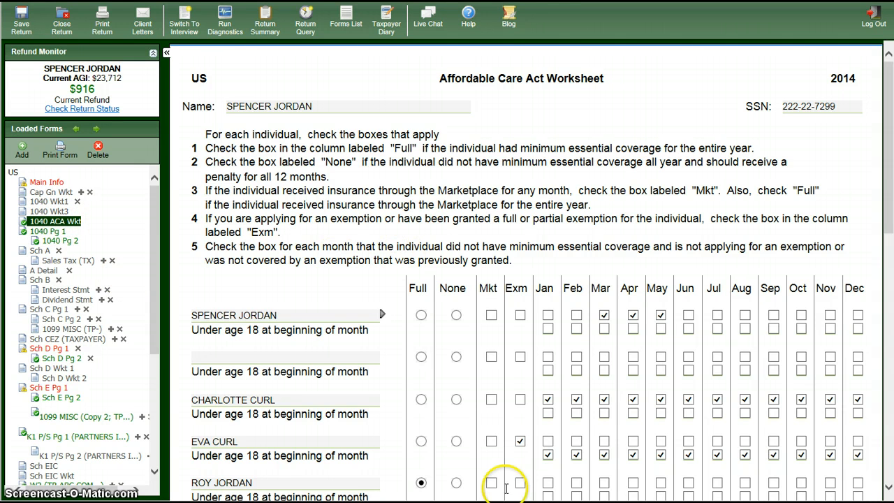
# Step: Check the Exm coverage-exemption box in the taxpayer's row of the 1040 ACA Worksheet
pyautogui.click(519, 316)
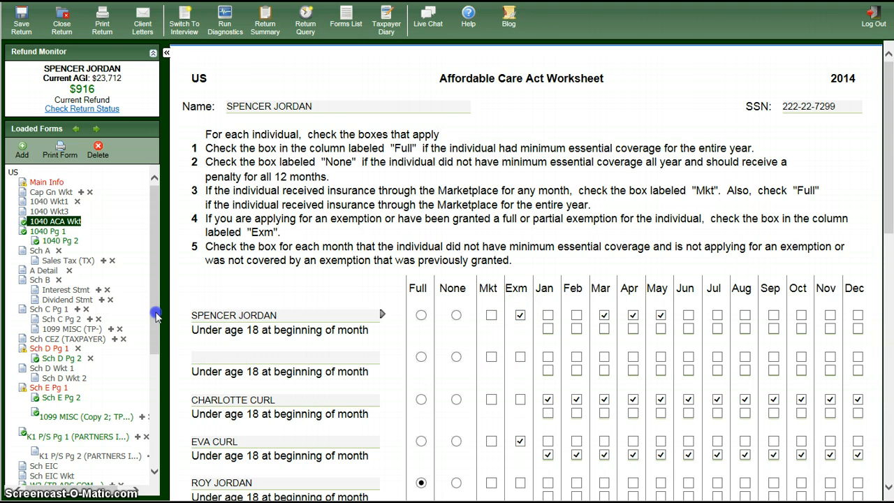
pyautogui.moveTo(155, 316); pyautogui.dragTo(155, 433)
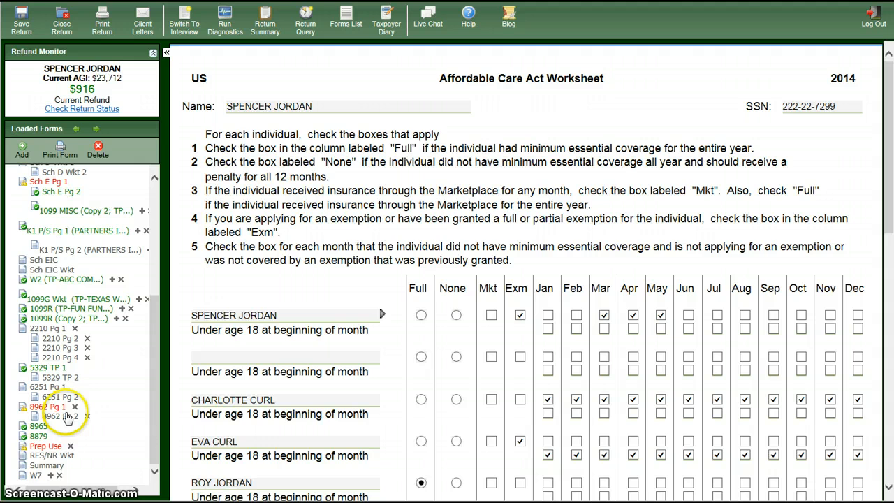
# Step: Bring up Form 8965 and scroll to Part III to review the dependent's coverage exemption
pyautogui.click(39, 425)
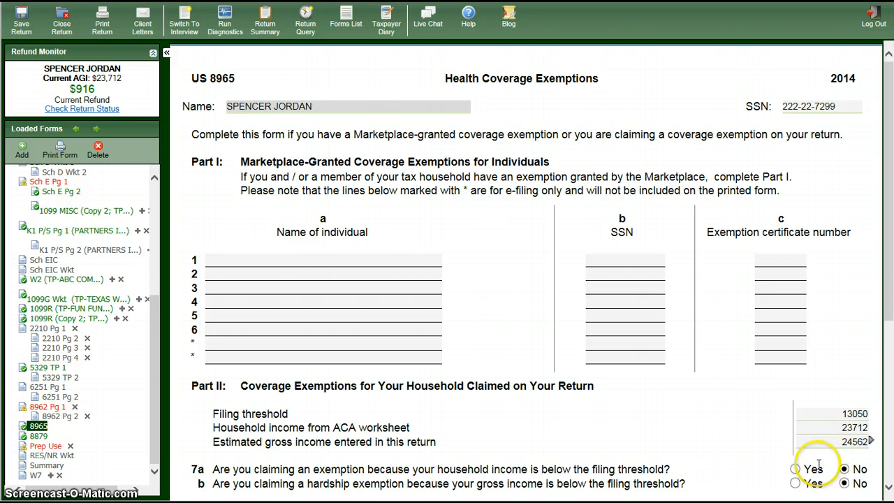
pyautogui.moveTo(887, 287); pyautogui.dragTo(891, 400)
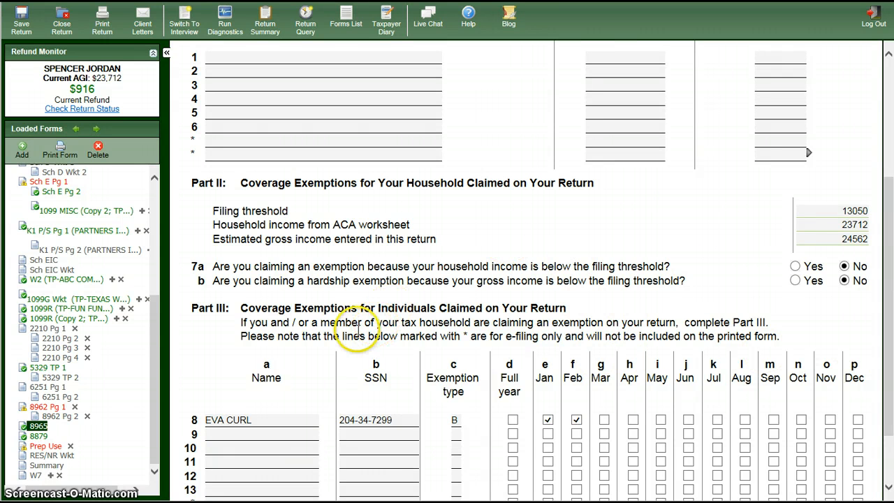
pyautogui.moveTo(156, 426); pyautogui.dragTo(155, 438)
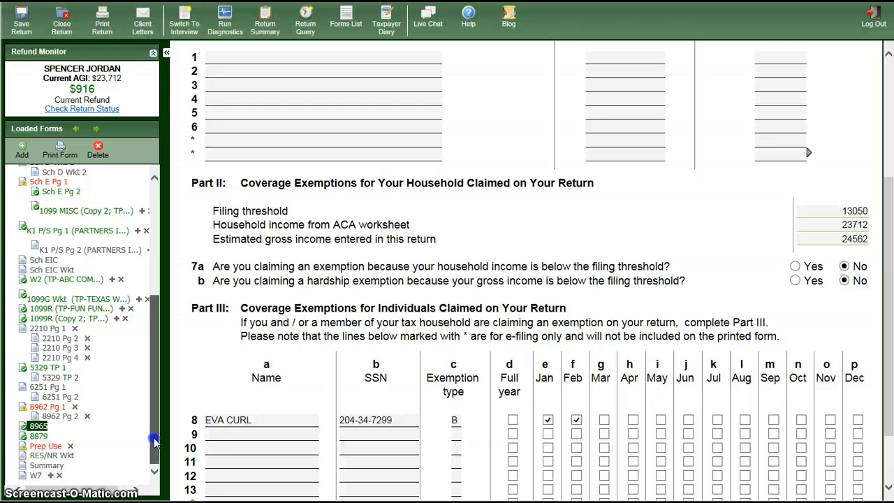
pyautogui.moveTo(154, 438); pyautogui.dragTo(154, 438)
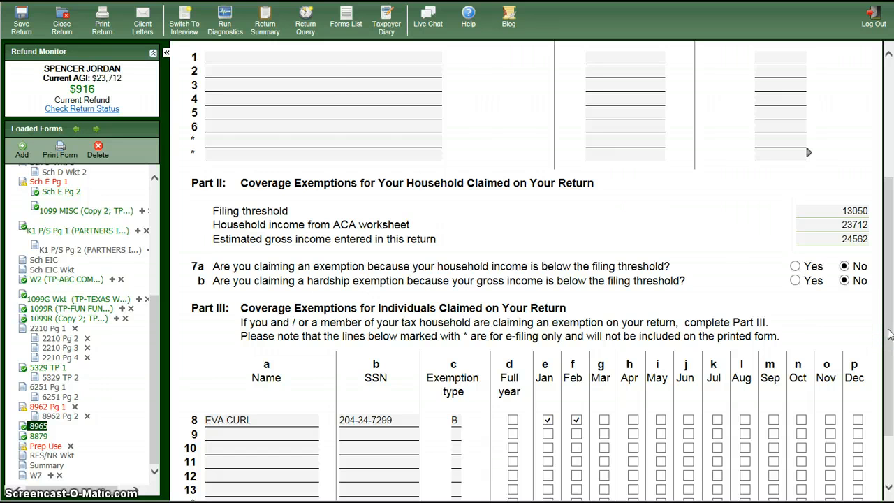
pyautogui.moveTo(889, 335); pyautogui.dragTo(889, 358)
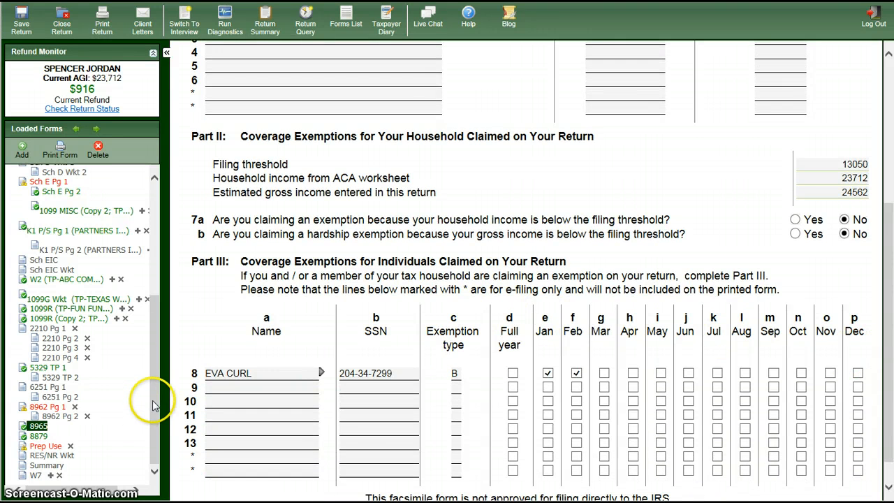
pyautogui.moveTo(154, 399); pyautogui.dragTo(172, 270)
# Step: Back on the 1040 ACA Worksheet, check Mkt in the taxpayer's row for Marketplace coverage
pyautogui.click(69, 222)
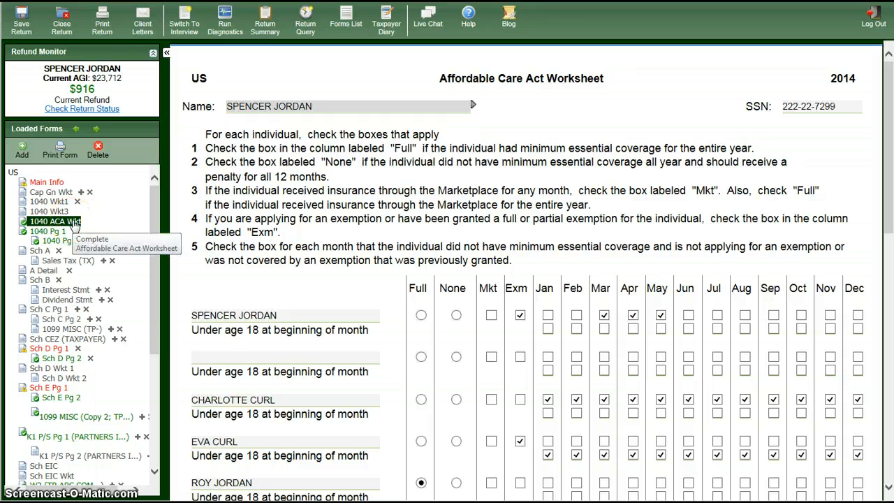
pyautogui.click(86, 220)
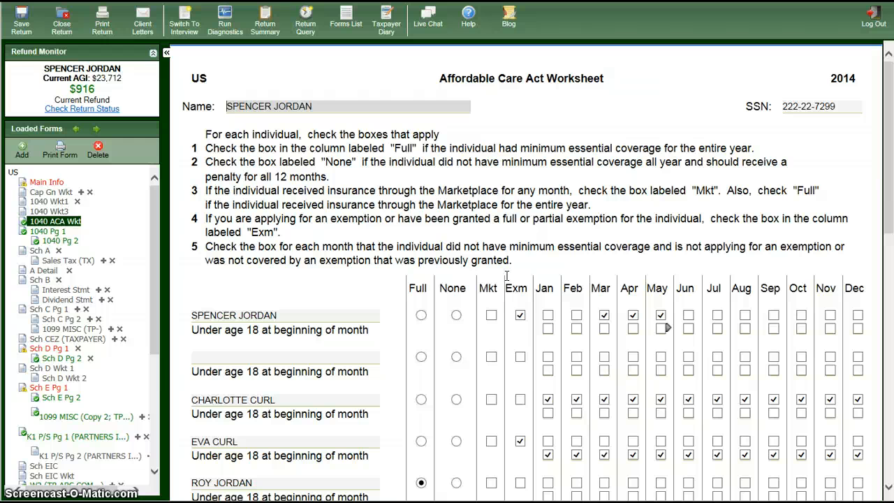
pyautogui.click(491, 315)
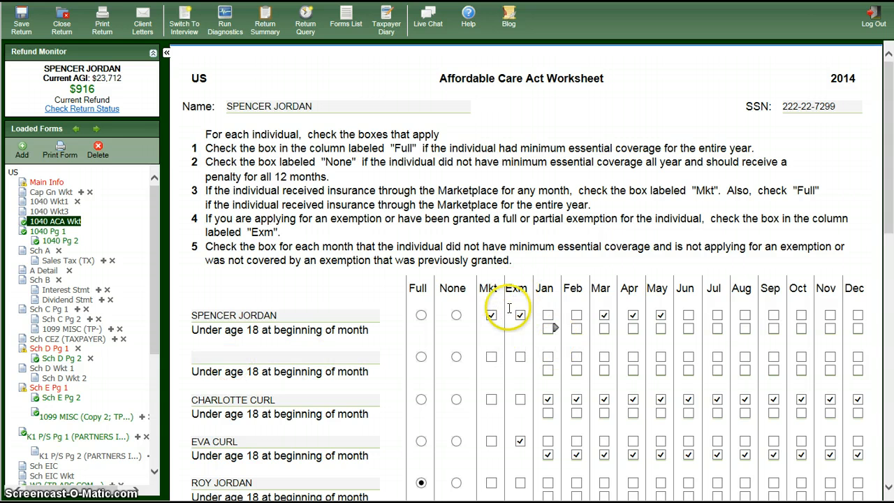
pyautogui.click(201, 351)
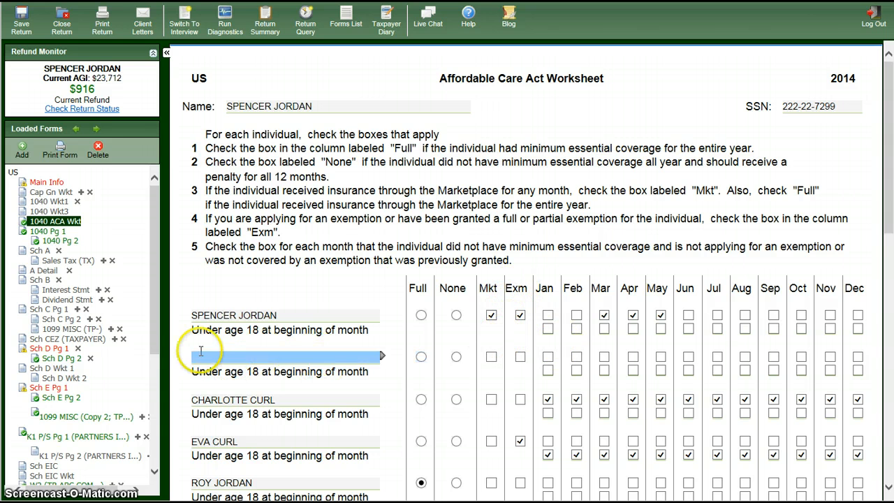
pyautogui.moveTo(155, 356); pyautogui.dragTo(157, 458)
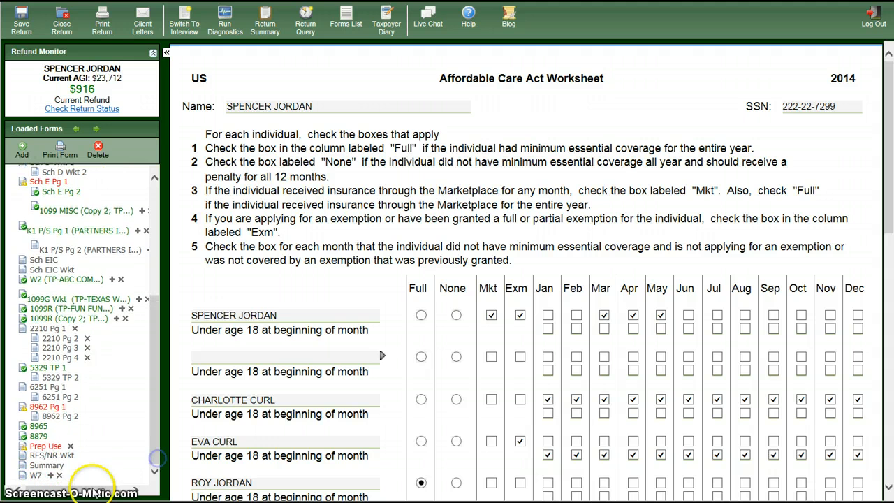
# Step: On Form 8962 Pg 1 line 4, choose Other 48 states and DC, yielding 23550 and 101%
pyautogui.click(39, 407)
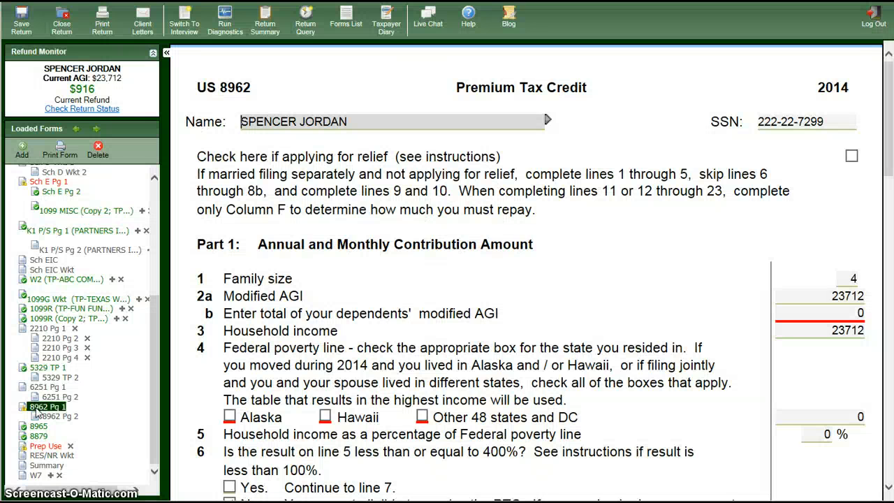
pyautogui.click(44, 408)
pyautogui.moveTo(888, 119); pyautogui.dragTo(888, 167)
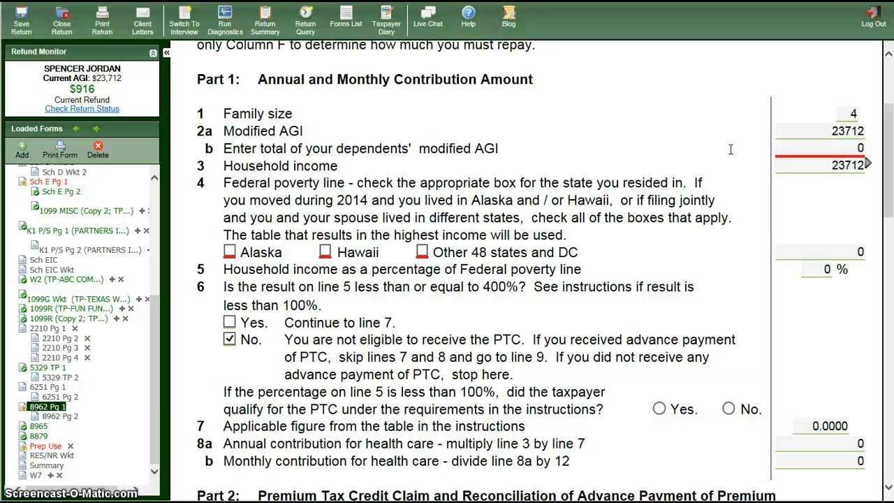
pyautogui.click(422, 252)
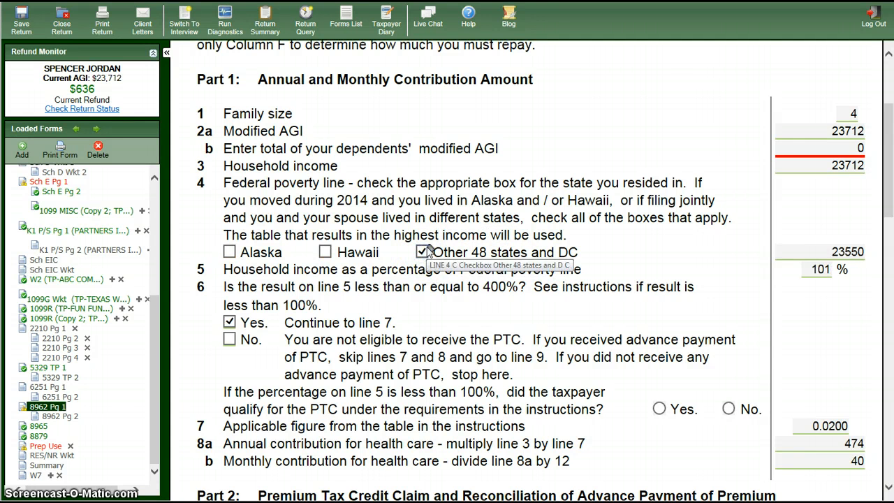
pyautogui.press('Tab')
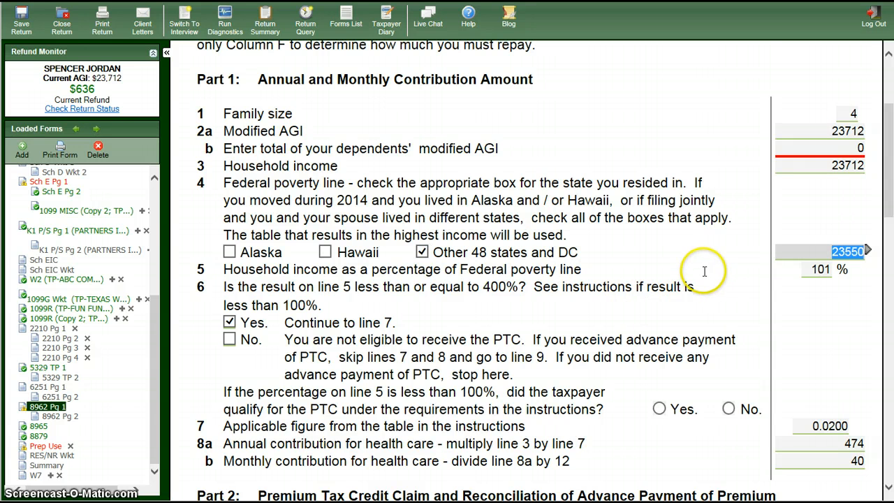
pyautogui.scroll(-2, 722, 287)
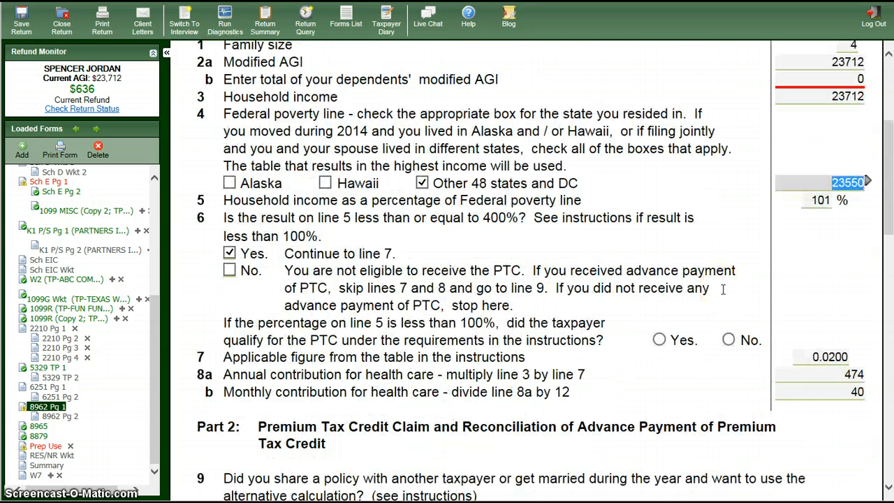
# Step: Read the Form 8962 instructions on poverty-line tables and sub-100% income, then return to TaxWise
pyautogui.click(714, 291)
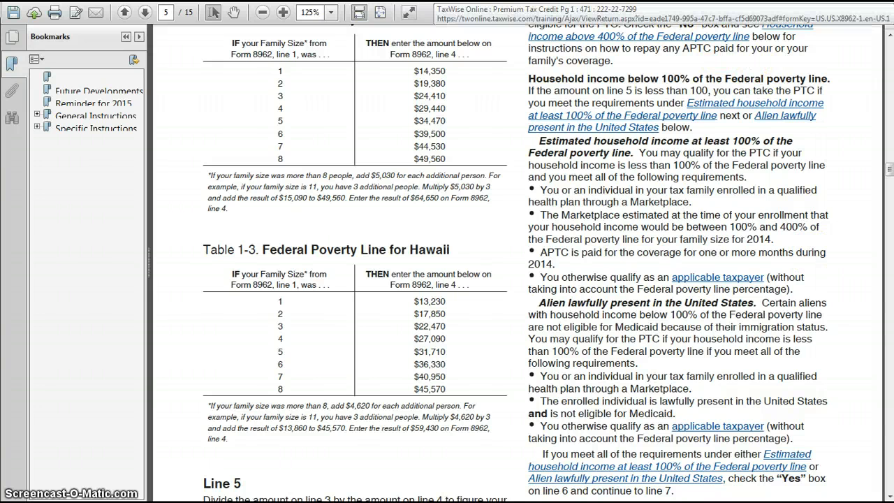
pyautogui.click(517, 0)
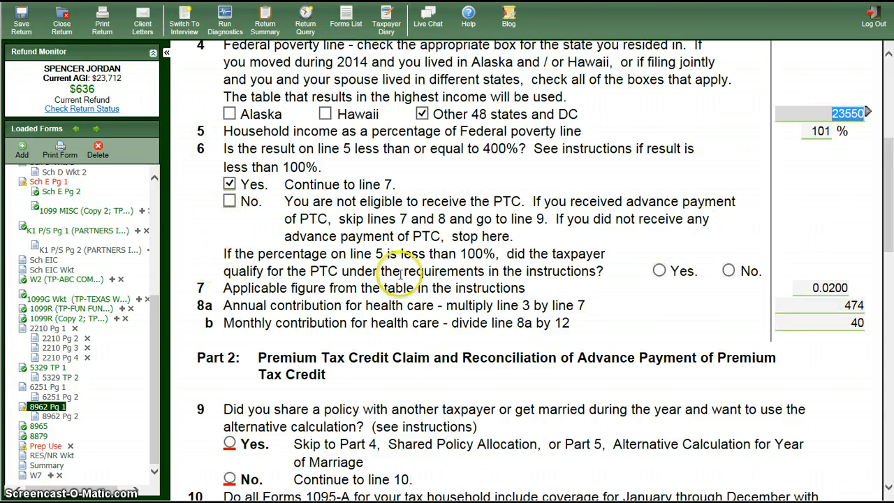
# Step: Confirm PTC eligibility on line 6 and scroll Form 8962 down to Part 2, lines 9–10
pyautogui.click(660, 271)
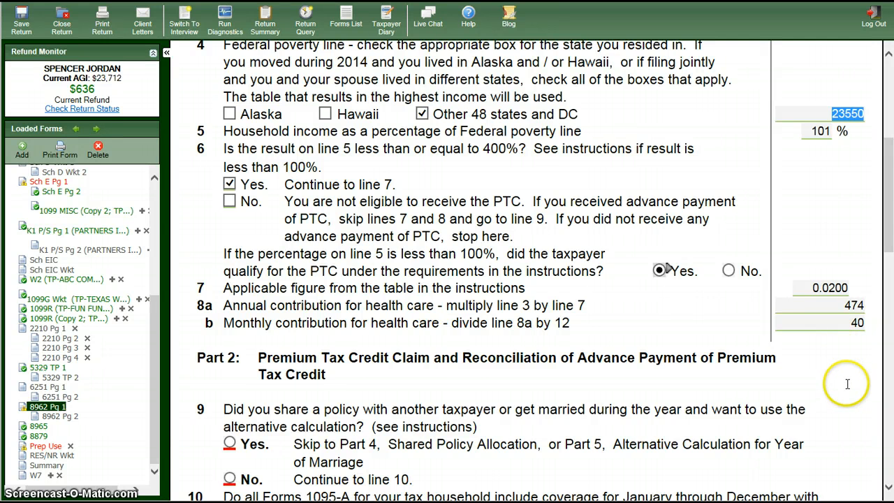
pyautogui.scroll(-2, 847, 384)
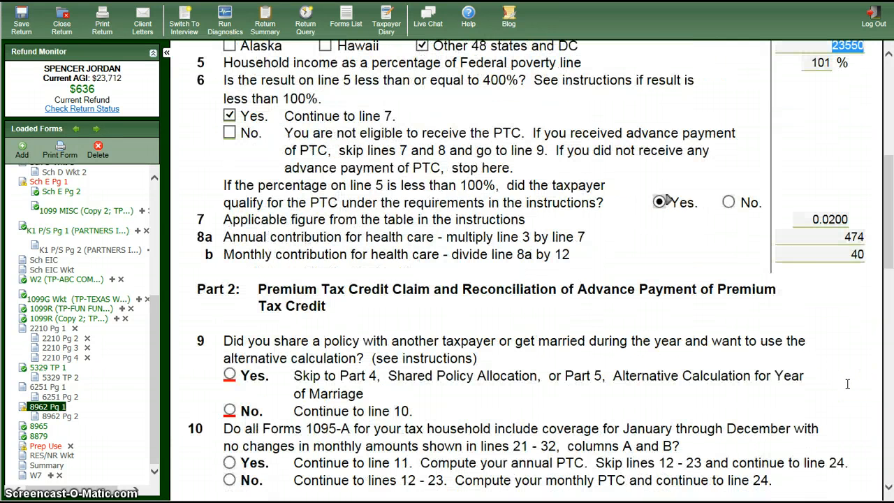
pyautogui.scroll(-4, 847, 383)
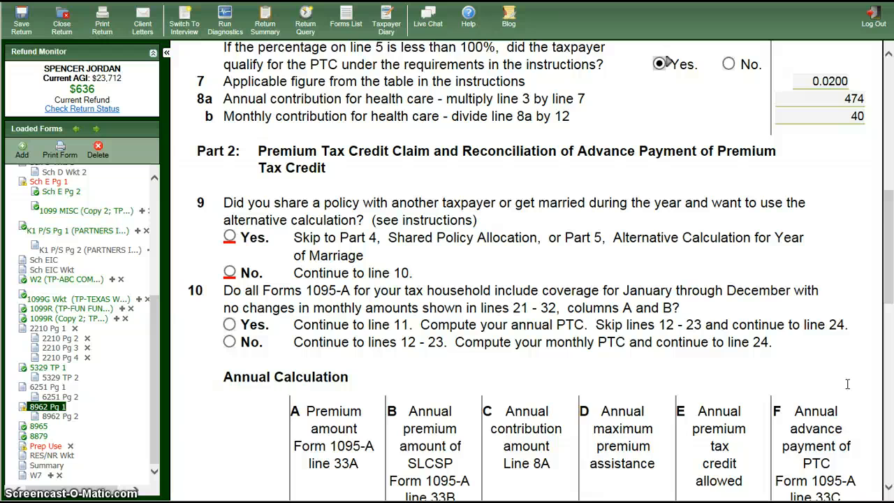
pyautogui.scroll(-2, 847, 383)
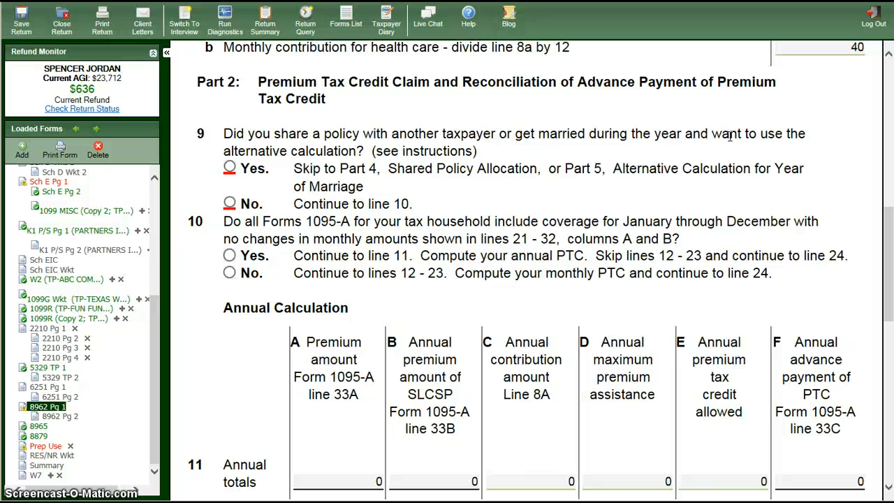
# Step: Mark line 9 of Form 8962 as No and review the resulting monthly credit rows
pyautogui.click(230, 204)
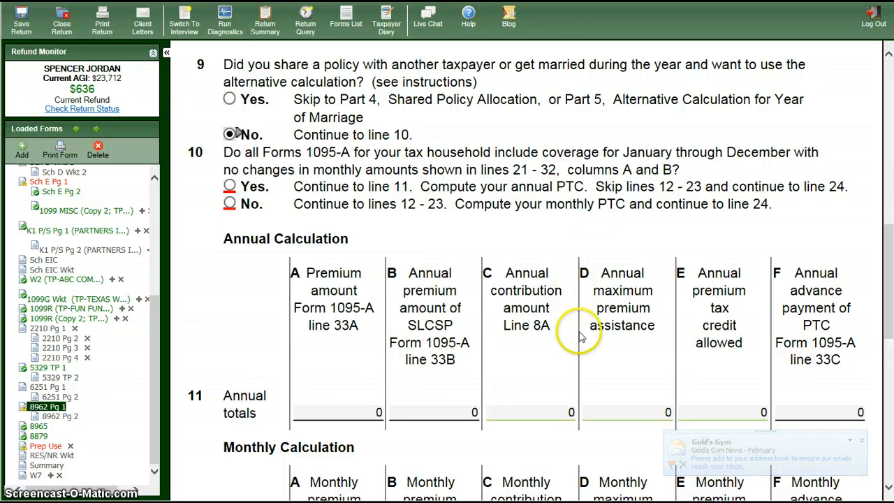
pyautogui.scroll(-8, 557, 348)
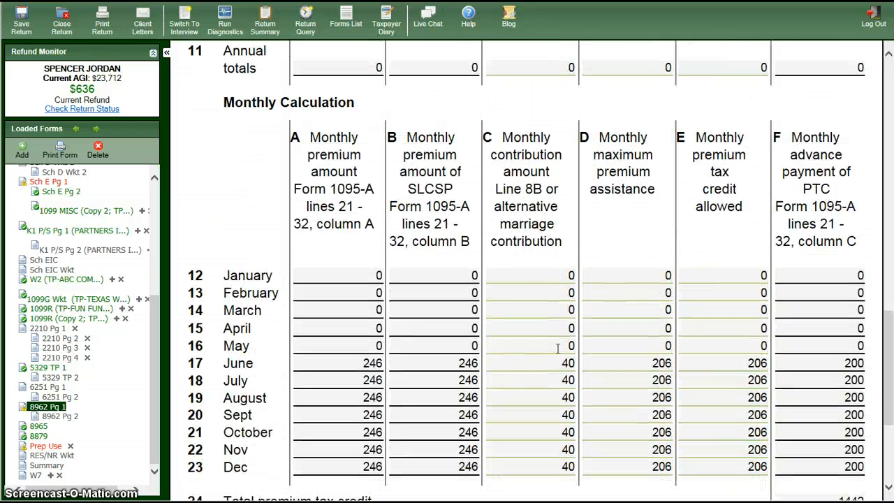
pyautogui.click(359, 414)
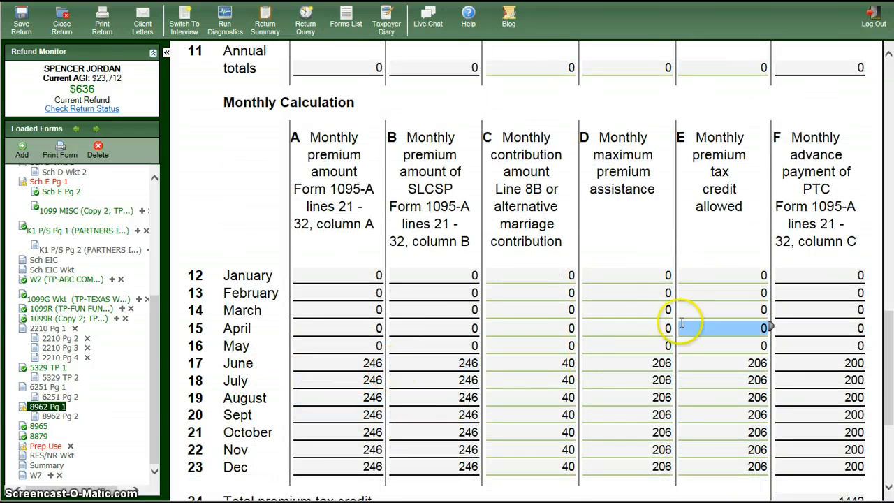
pyautogui.scroll(8, 689, 255)
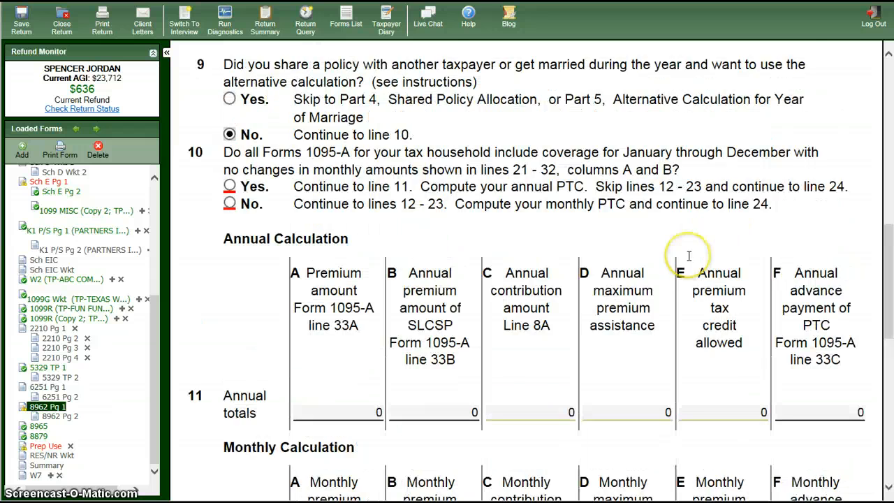
pyautogui.scroll(2, 689, 255)
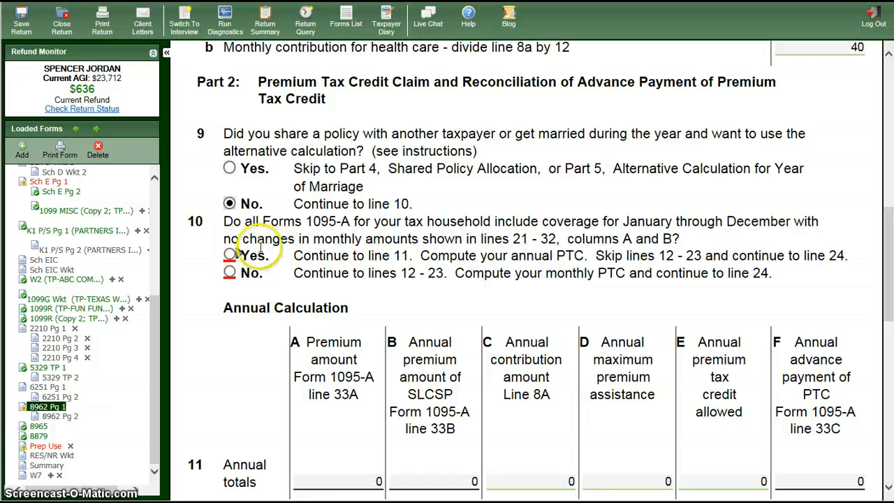
# Step: Mark Form 8962 line 10 as No to use the monthly lines 12–23 calculation
pyautogui.click(230, 273)
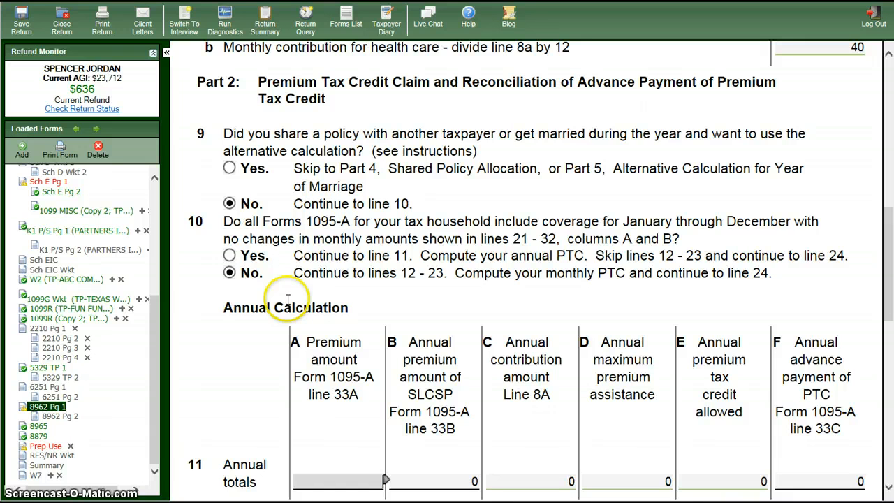
pyautogui.click(391, 285)
pyautogui.click(293, 289)
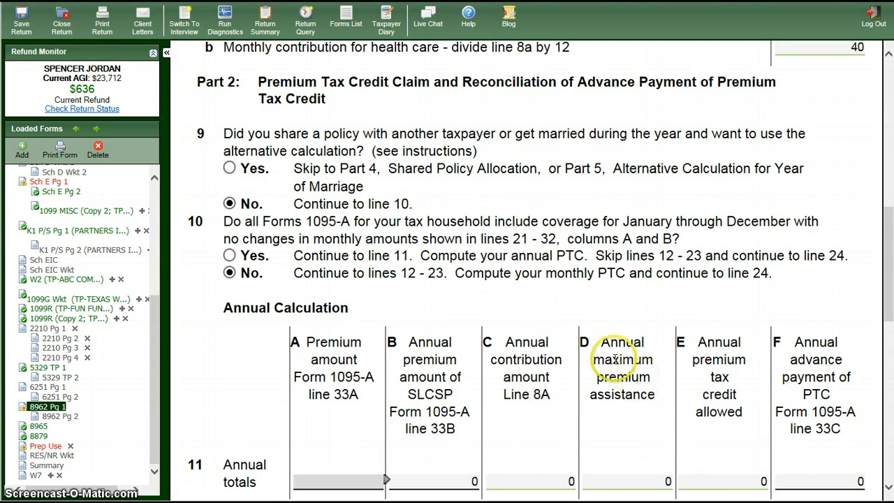
pyautogui.click(471, 302)
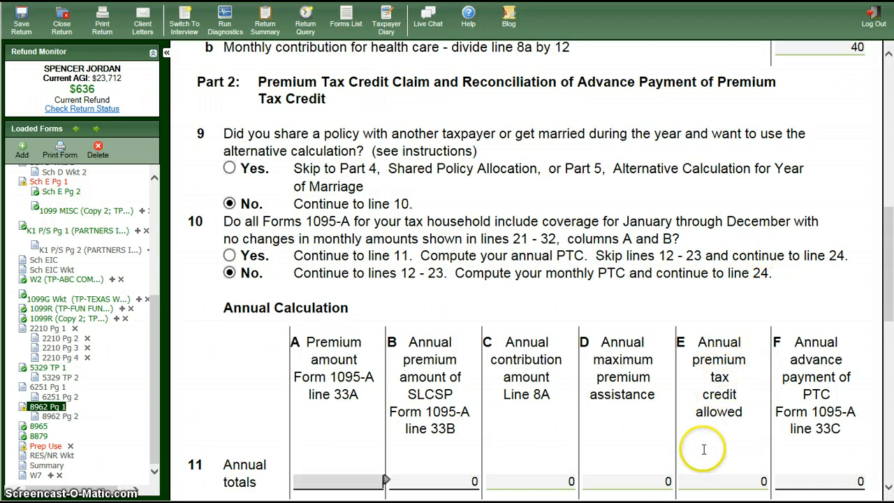
pyautogui.scroll(-1, 705, 447)
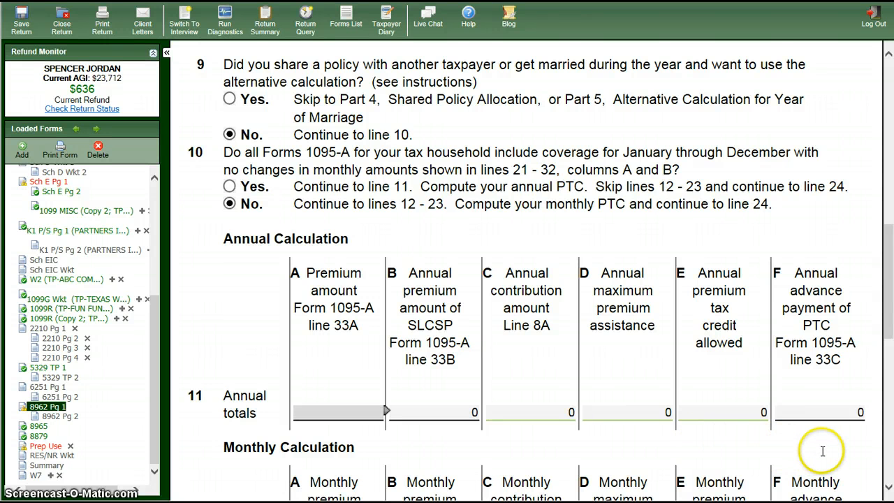
pyautogui.scroll(-1, 824, 449)
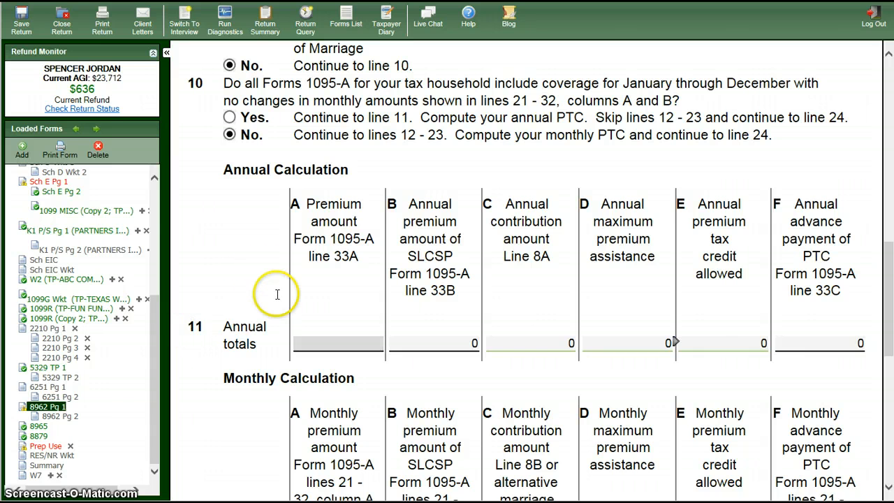
pyautogui.scroll(-3, 269, 297)
pyautogui.scroll(-3, 270, 308)
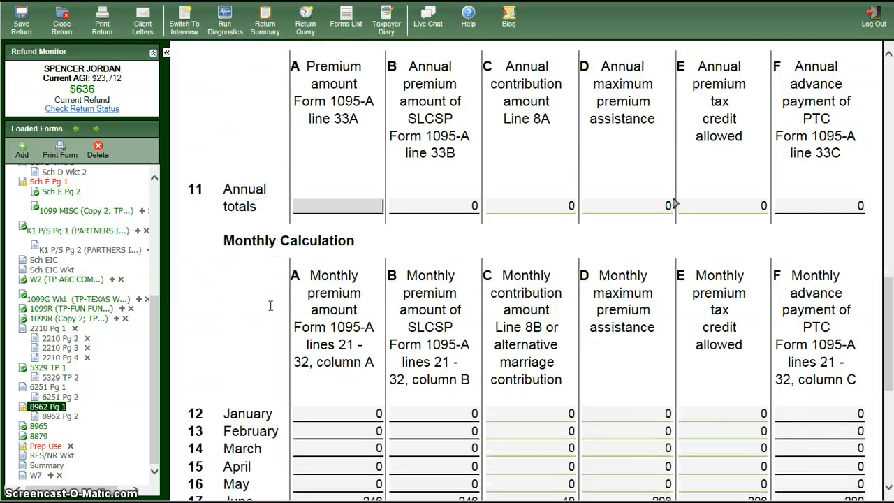
pyautogui.scroll(3, 270, 305)
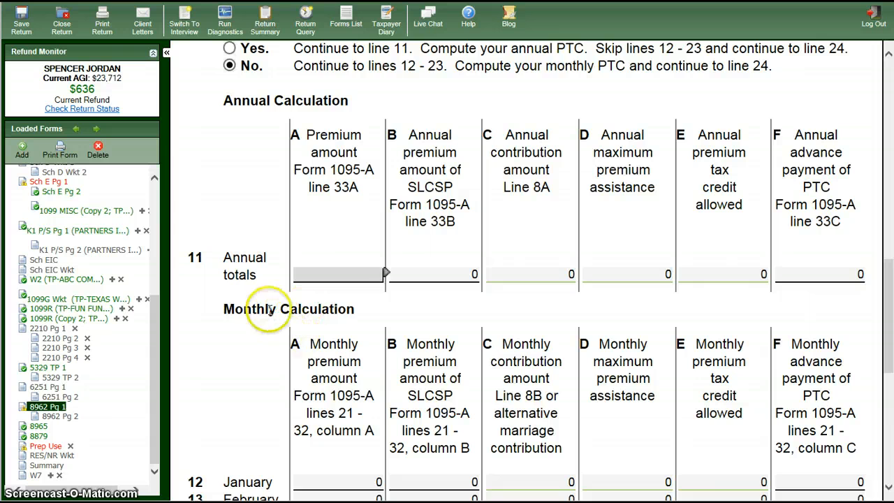
pyautogui.scroll(-9, 255, 413)
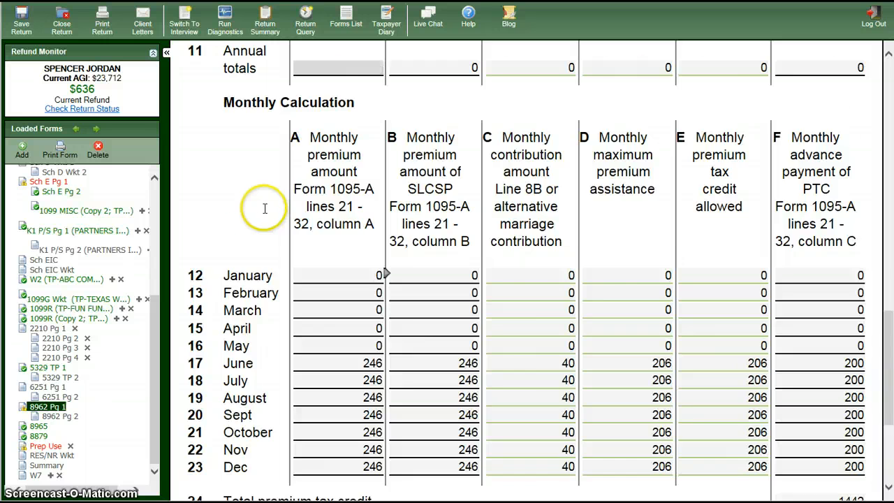
pyautogui.scroll(3, 263, 206)
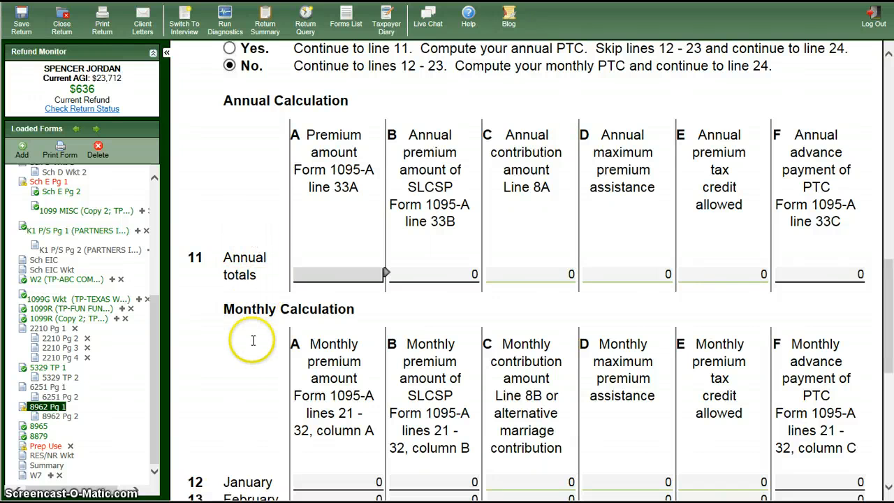
pyautogui.scroll(-1, 253, 340)
pyautogui.scroll(-1, 253, 340)
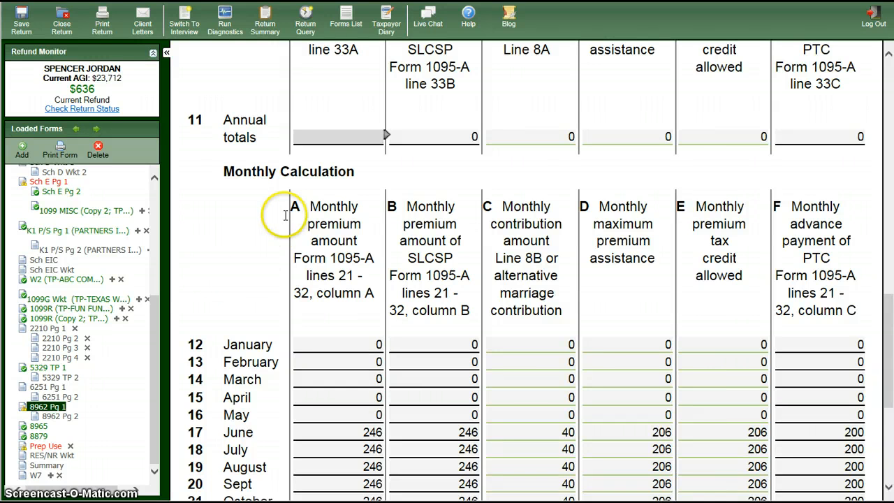
pyautogui.scroll(-2, 263, 259)
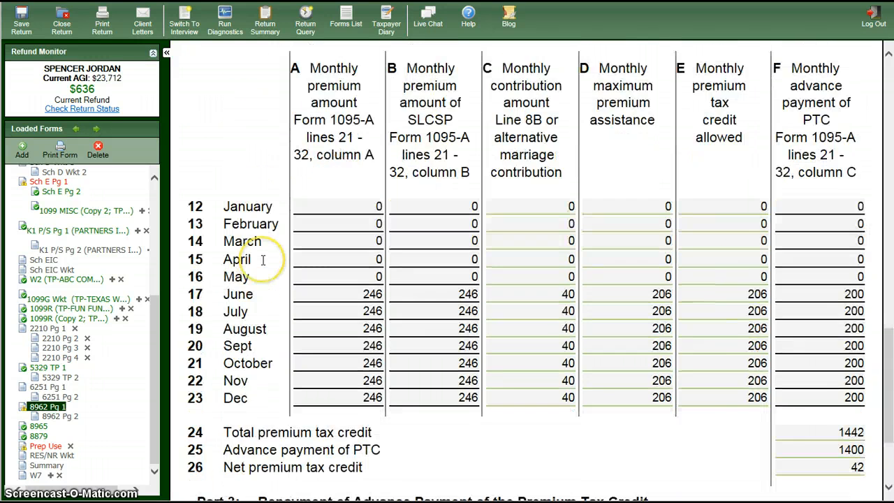
pyautogui.scroll(-1, 262, 259)
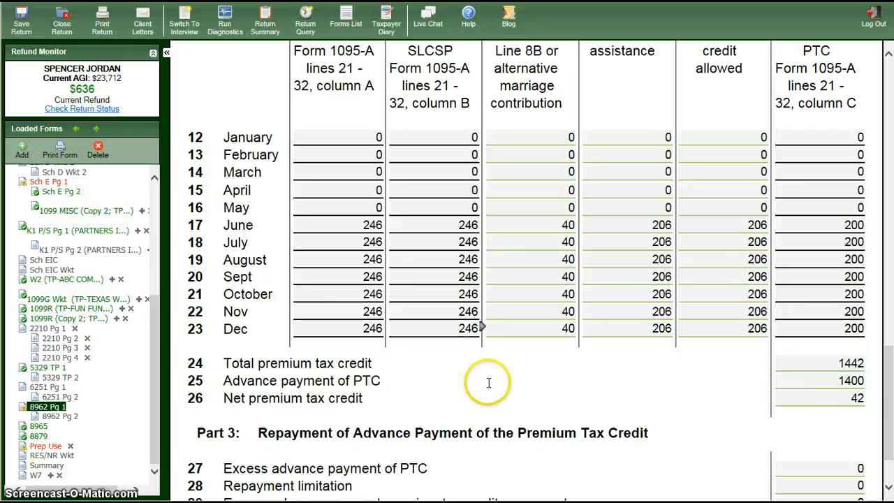
pyautogui.click(374, 227)
pyautogui.click(386, 224)
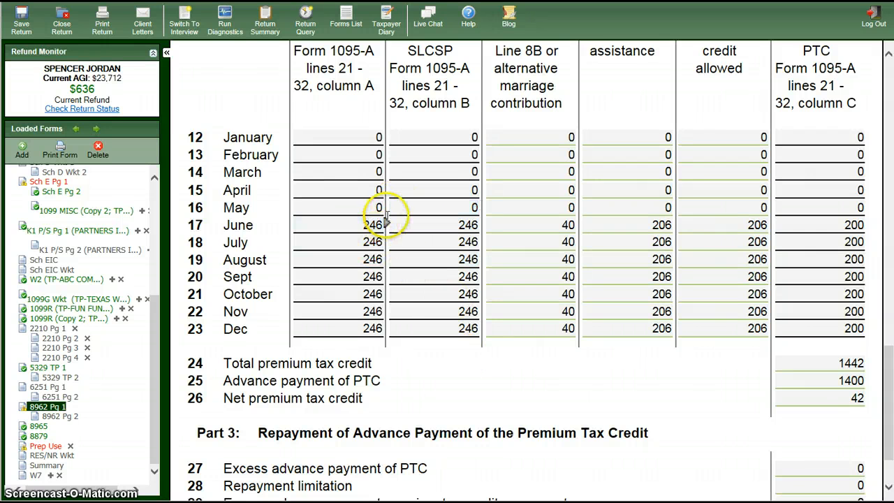
pyautogui.moveTo(386, 224); pyautogui.dragTo(382, 350)
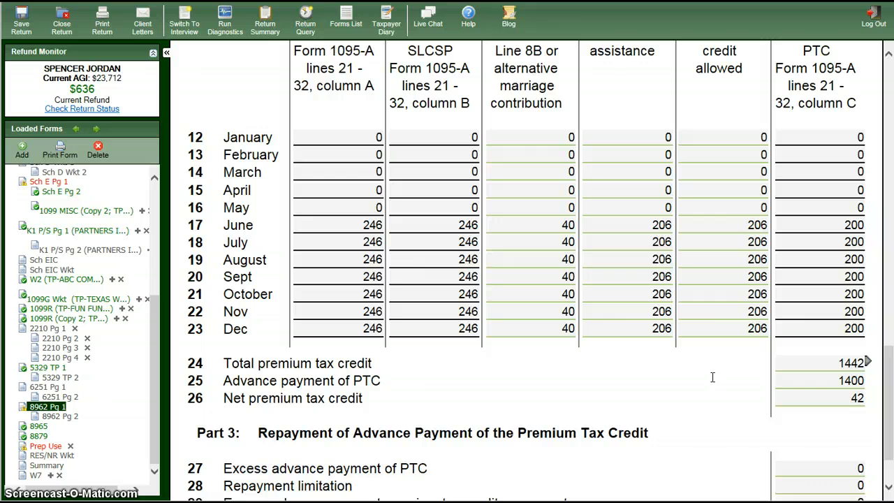
pyautogui.scroll(-3, 712, 377)
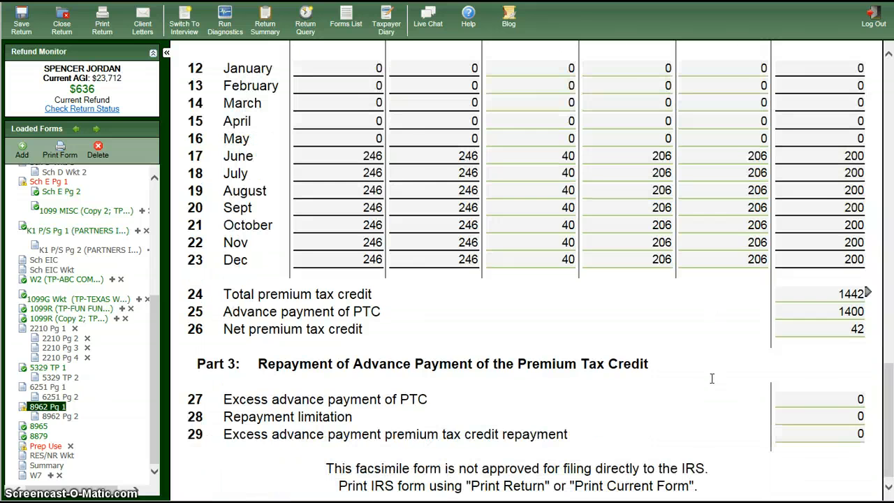